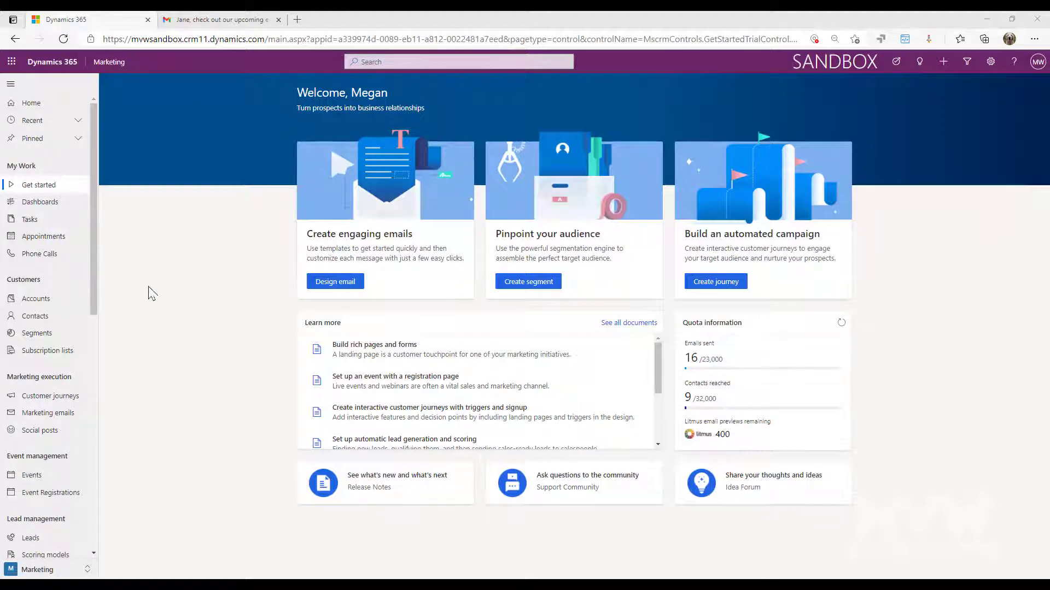
Bring up the list of active marketing form fields under Marketing templates.
scroll(86, 287, "down", 8)
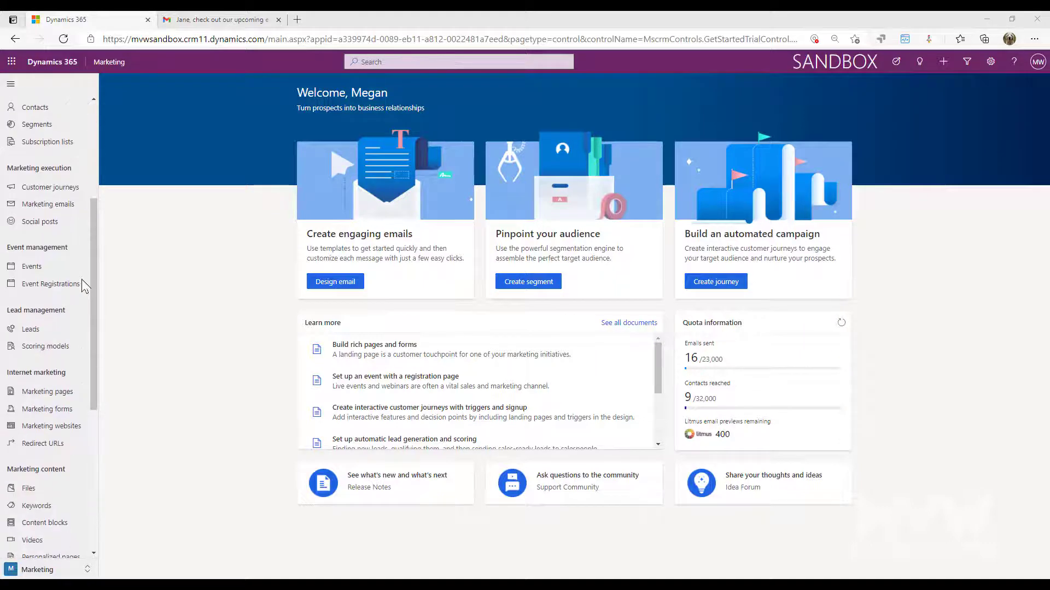
scroll(85, 287, "down", 3)
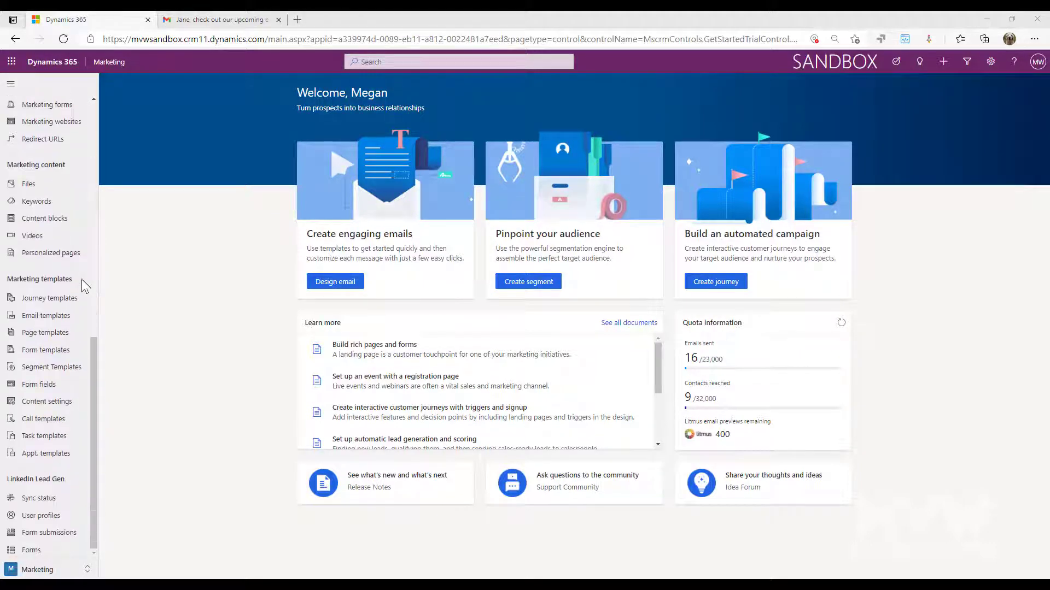
left_click(48, 390)
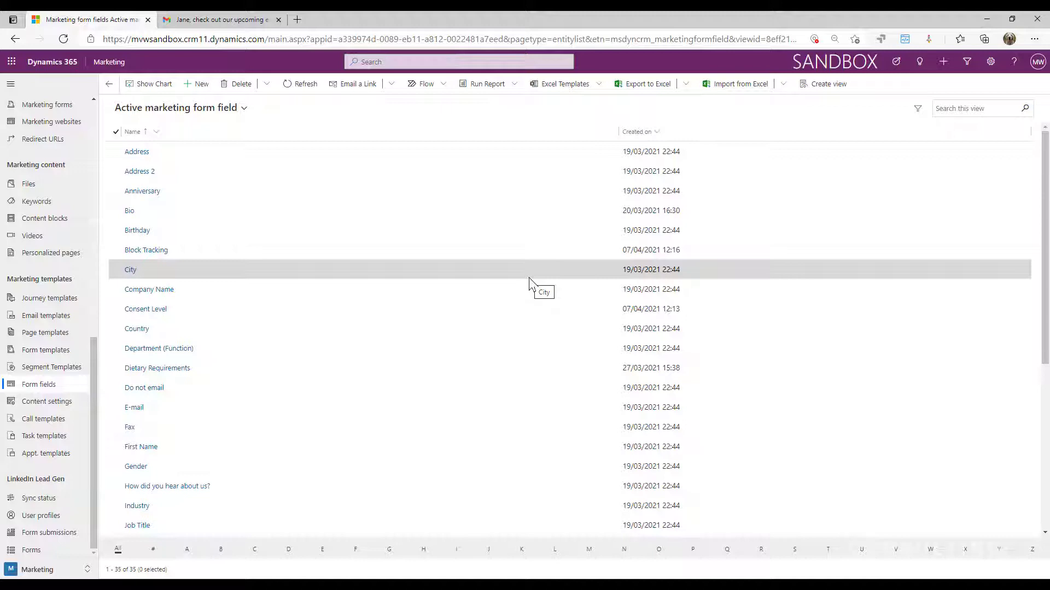
scroll(529, 282, "down", 1)
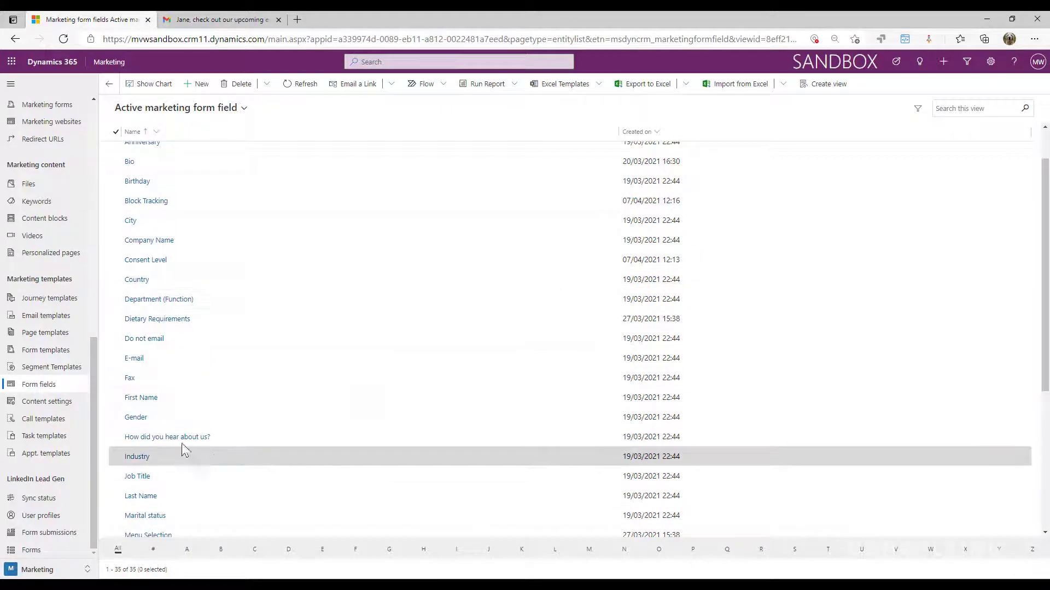
left_click(145, 340)
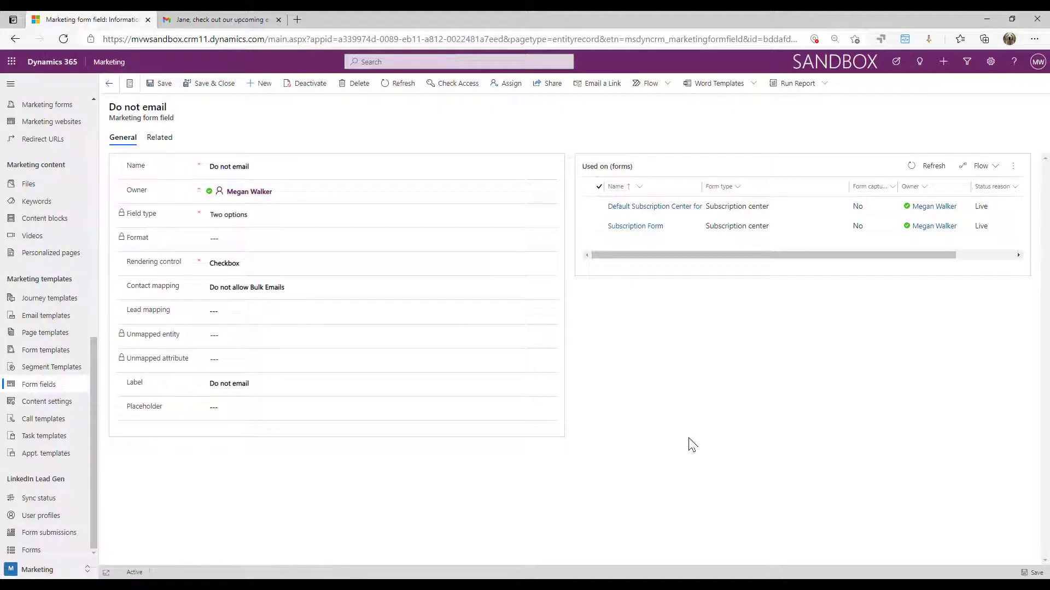
left_click(391, 289)
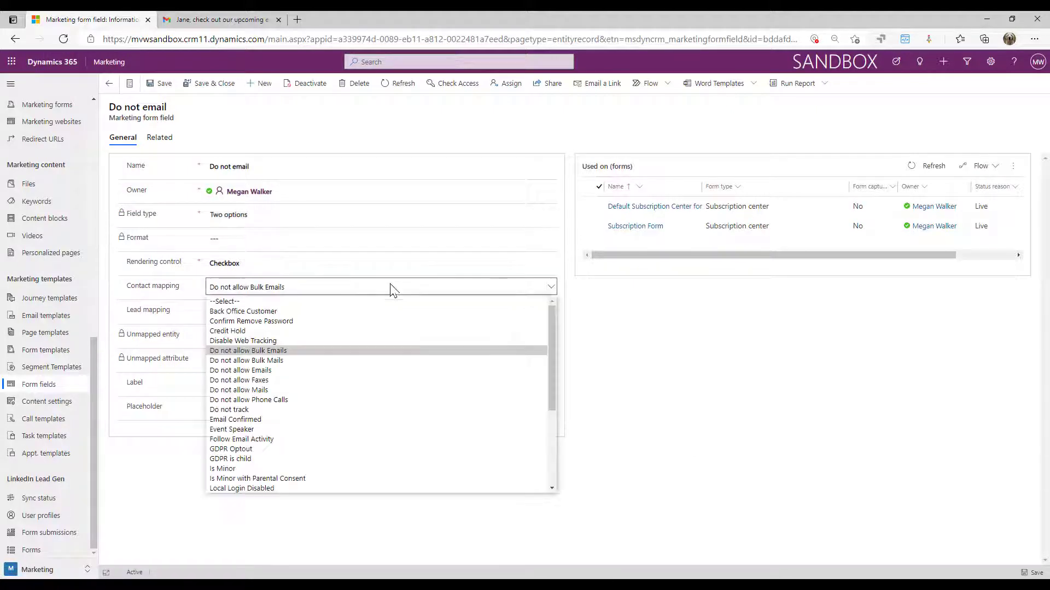
left_click(770, 306)
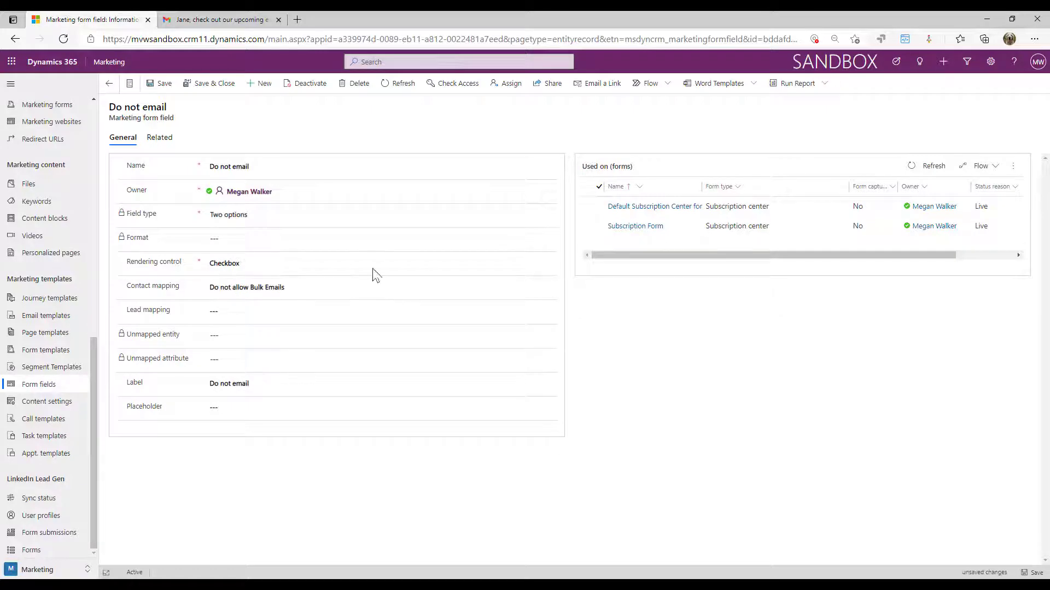
left_click(232, 265)
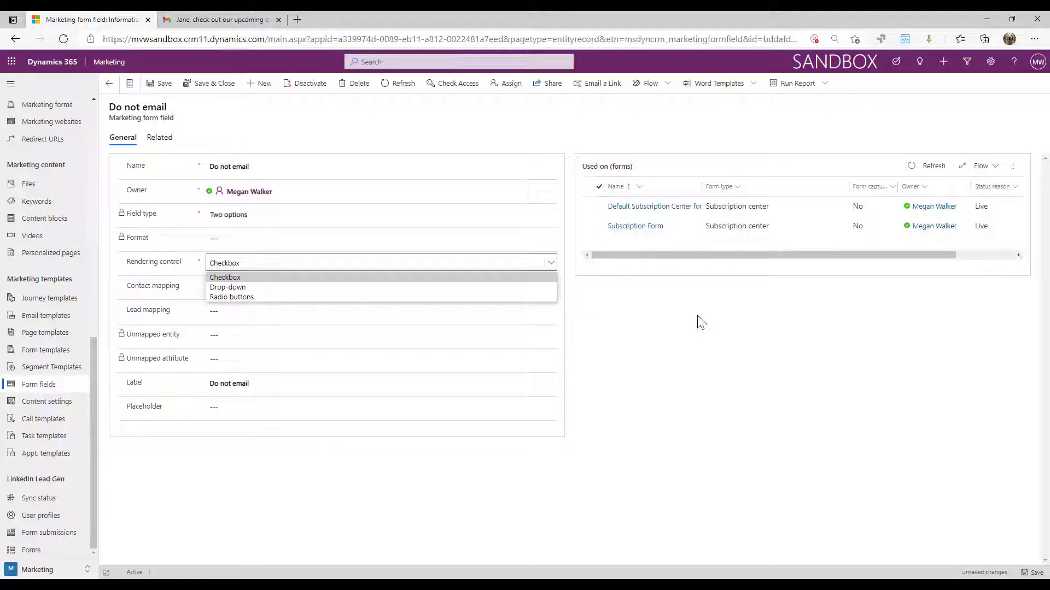
left_click(741, 347)
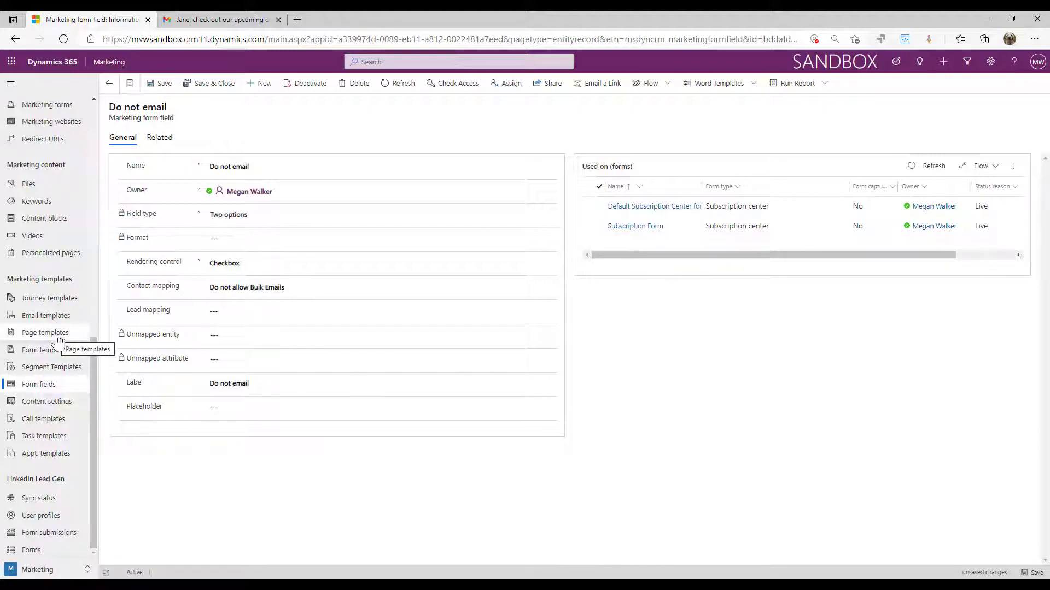
Open the contact from Recent items and view its Details, where Bulk Email shows Allow.
scroll(59, 341, "up", 4)
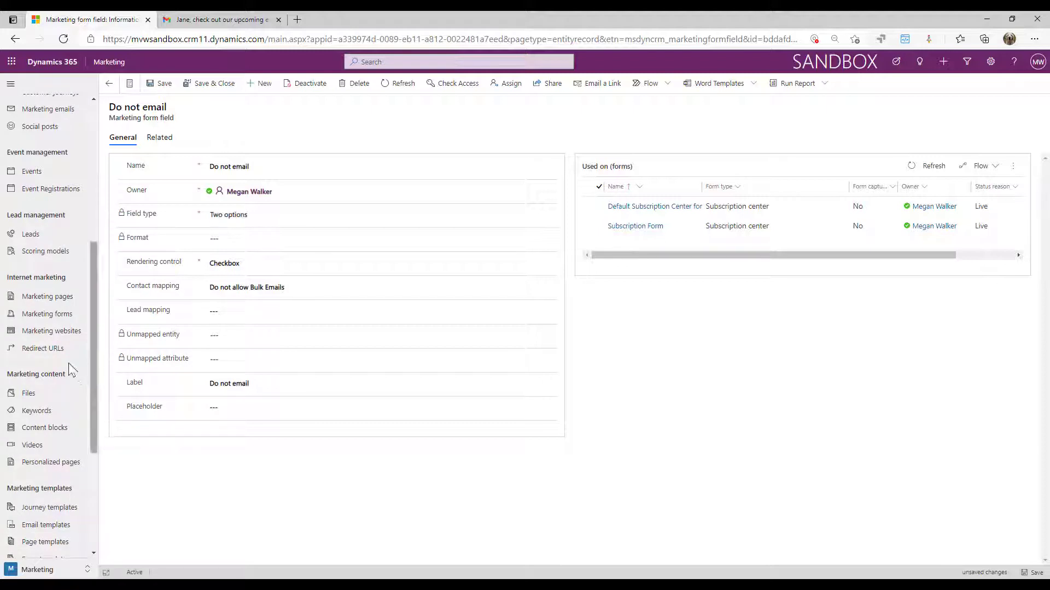
scroll(63, 339, "up", 6)
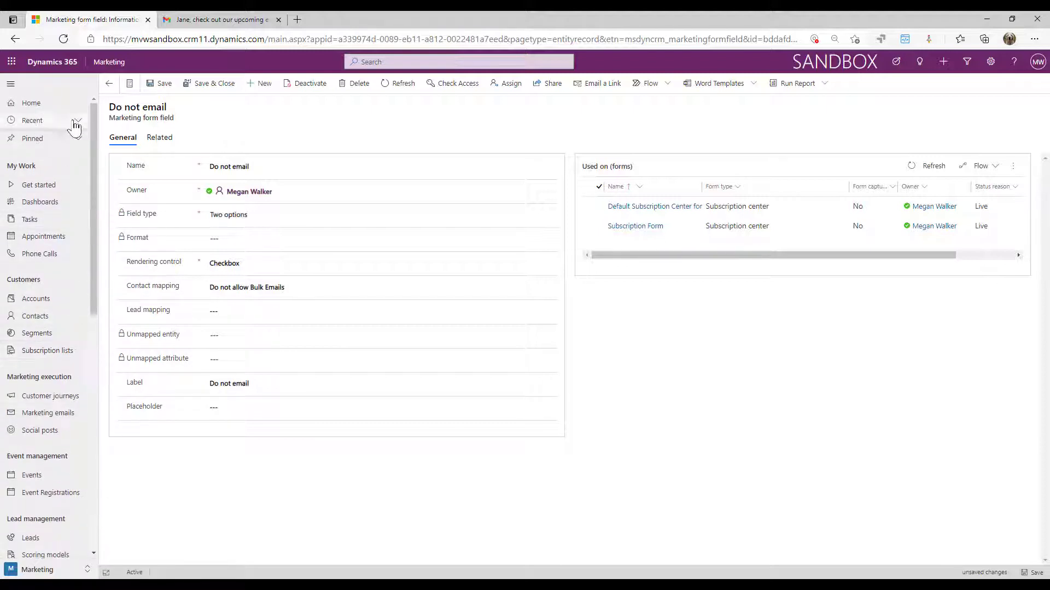
left_click(76, 123)
left_click(54, 172)
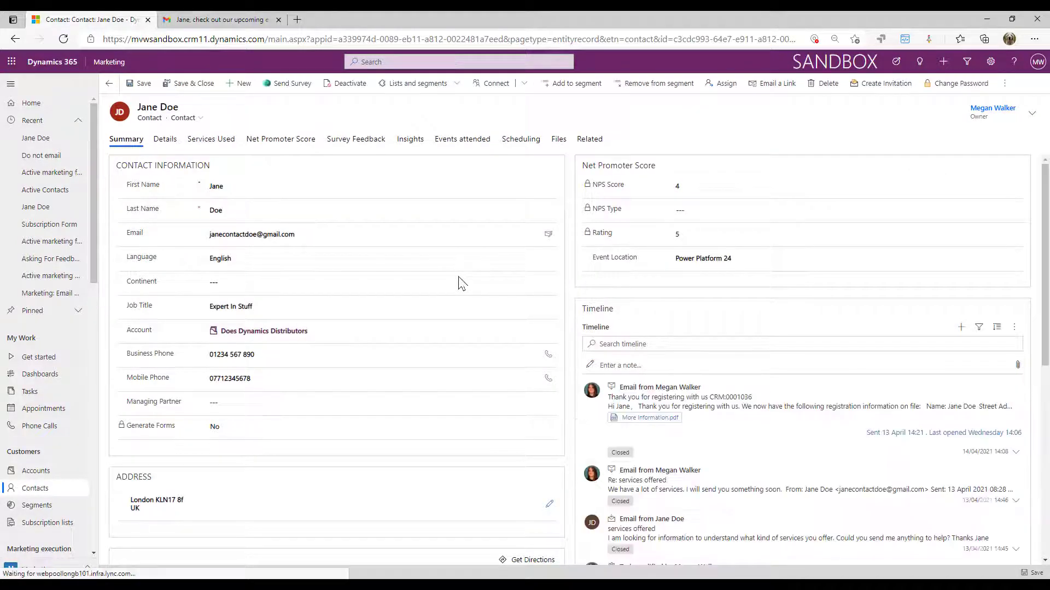
left_click(165, 141)
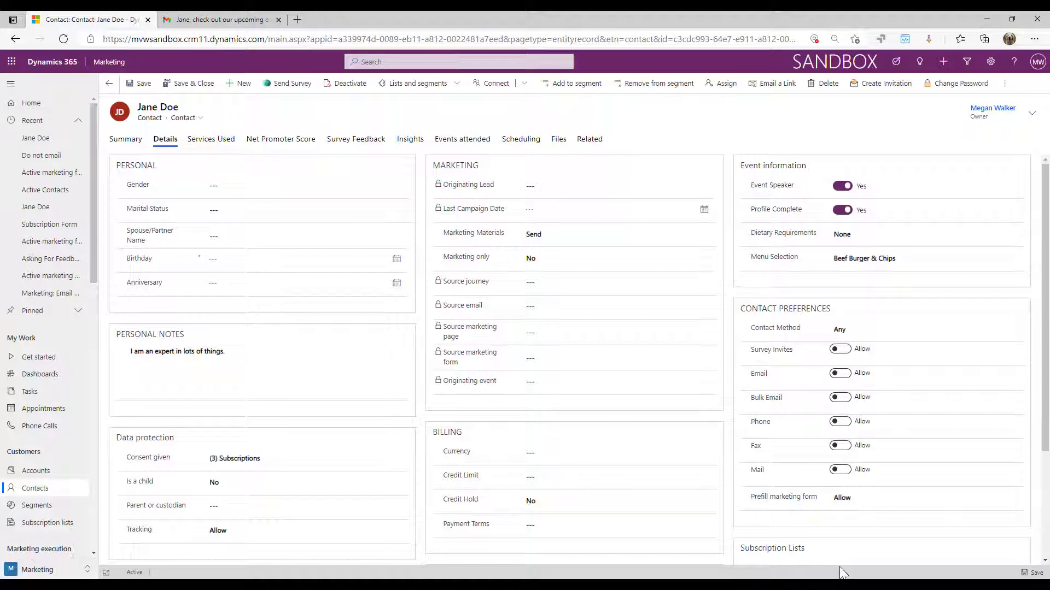
Open Subscription Form from Marketing forms and scroll to its Do not email me checkbox.
scroll(65, 342, "down", 4)
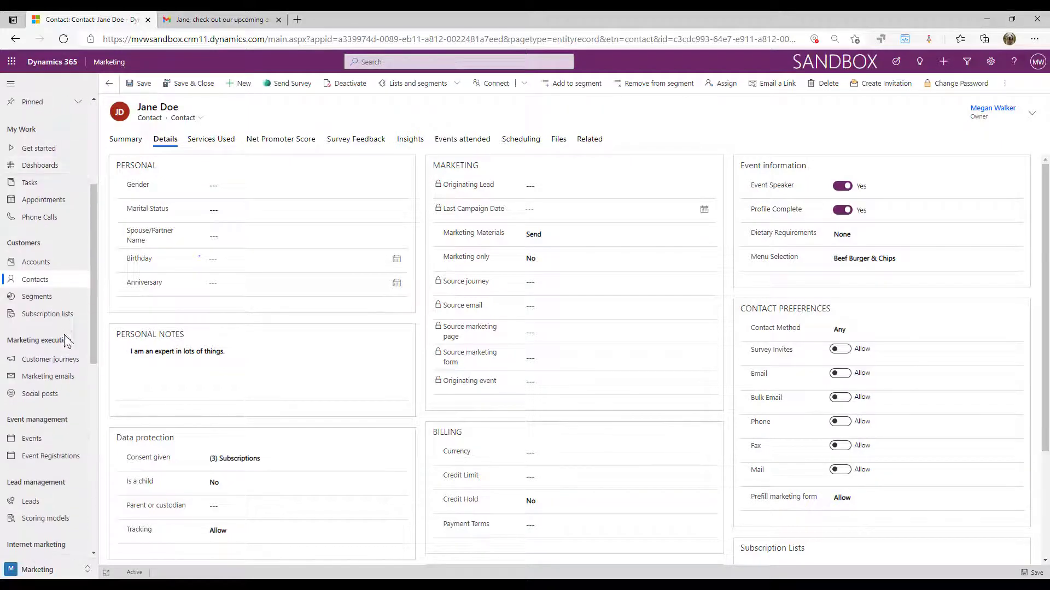
scroll(65, 342, "down", 3)
left_click(55, 442)
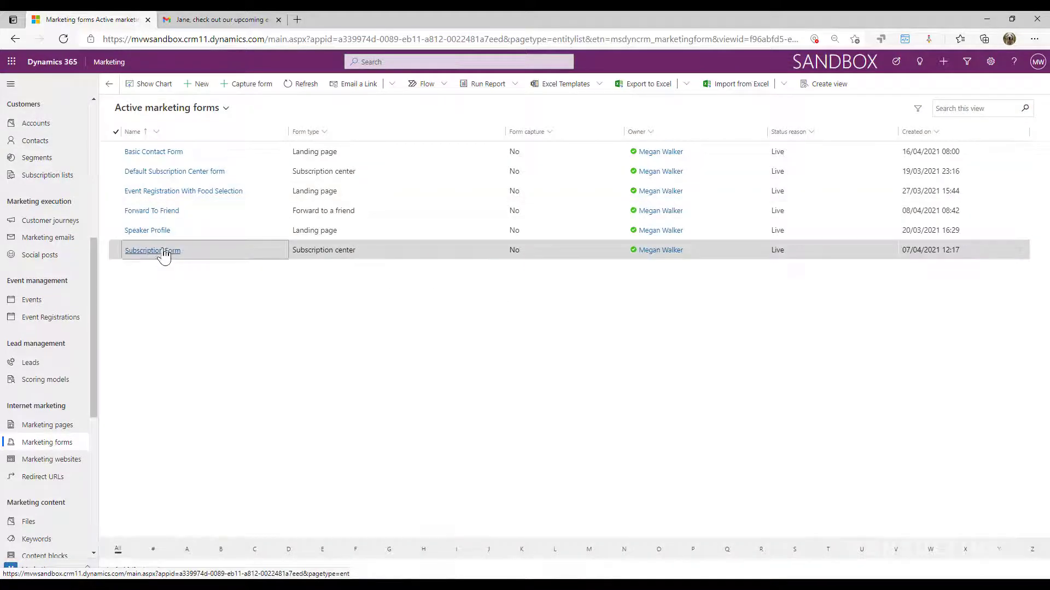
left_click(160, 252)
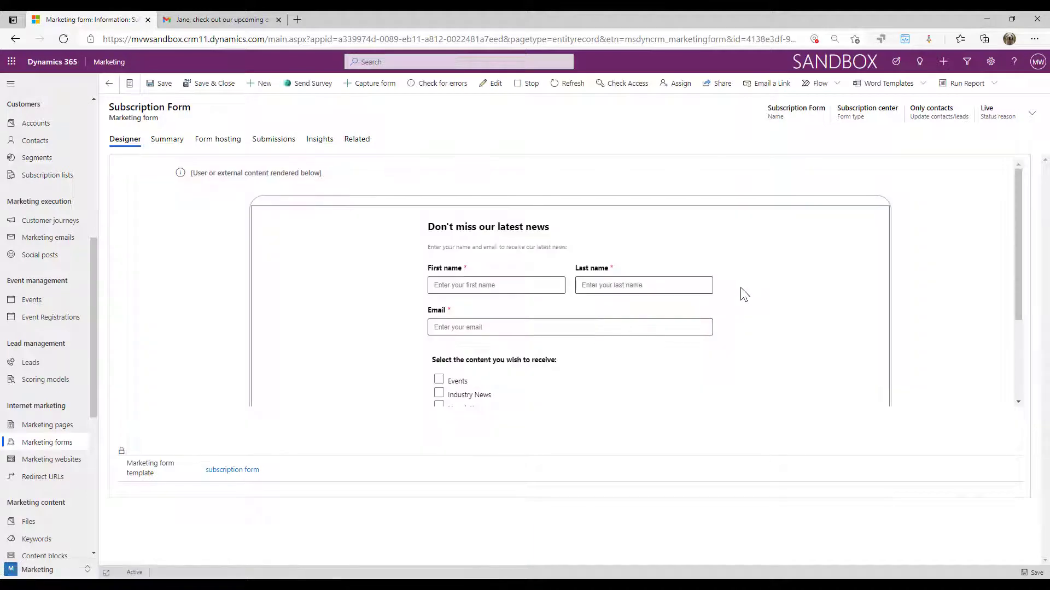
scroll(742, 294, "down", 3)
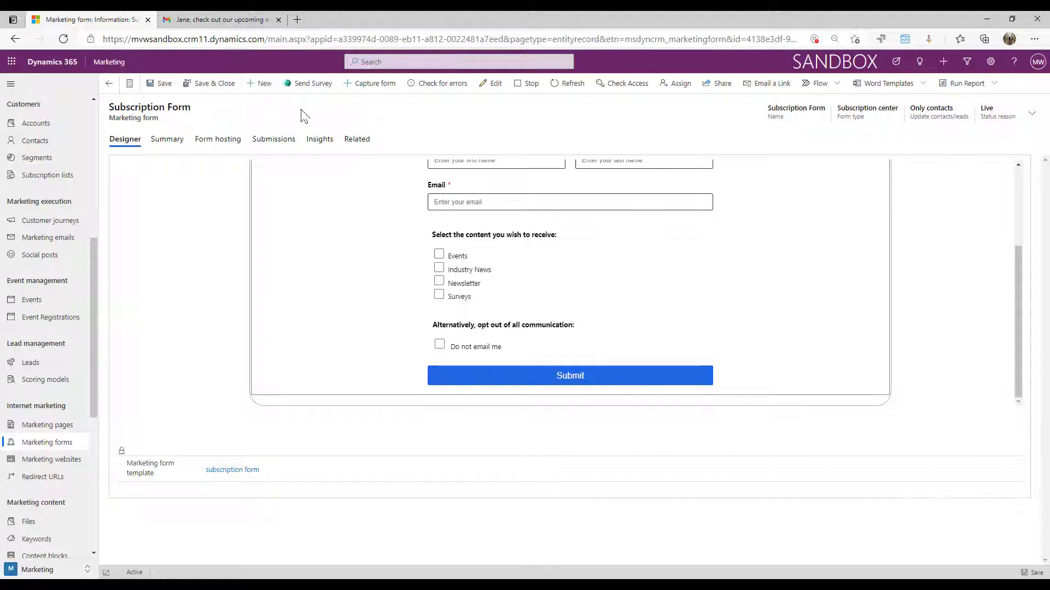
Switch to the Gmail inbox with the event email.
left_click(220, 20)
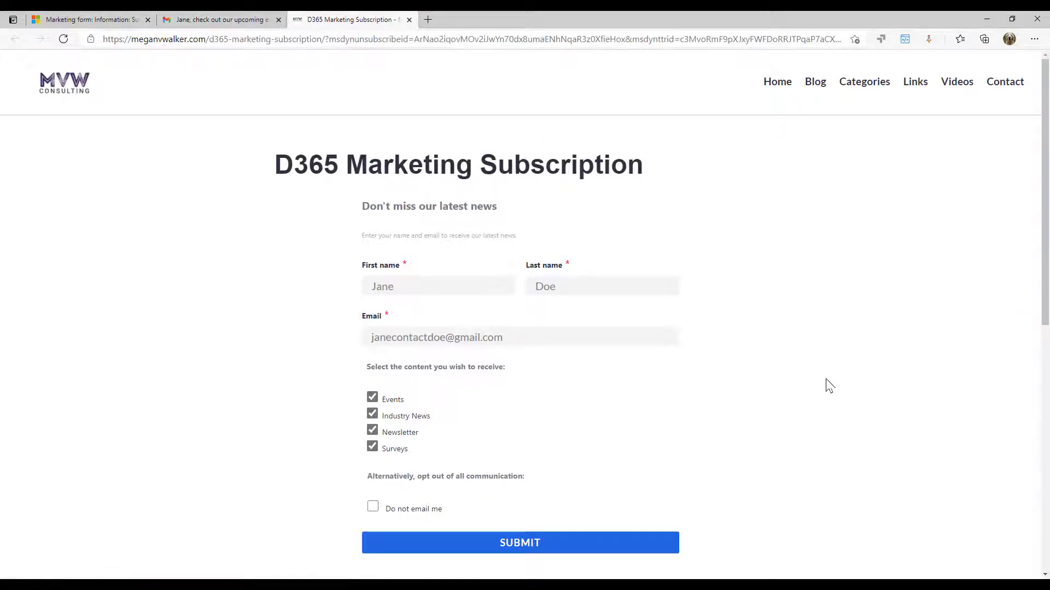
Tick Do not email me, submit the subscription page, and return to Dynamics 365.
scroll(821, 327, "down", 3)
scroll(823, 328, "up", 3)
left_click(373, 508)
scroll(265, 438, "down", 1)
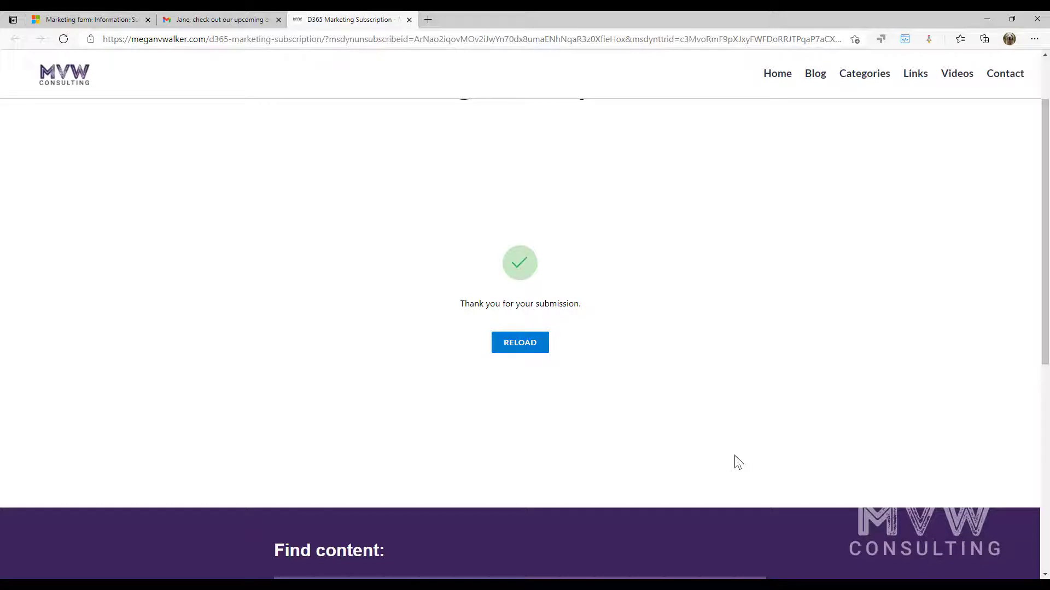
scroll(735, 462, "up", 2)
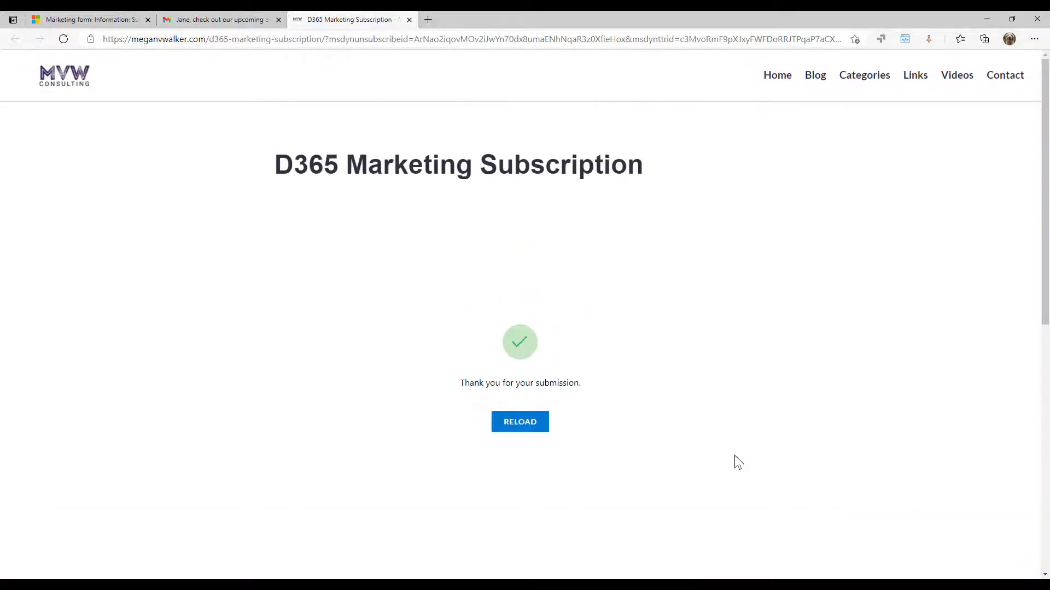
left_click(86, 19)
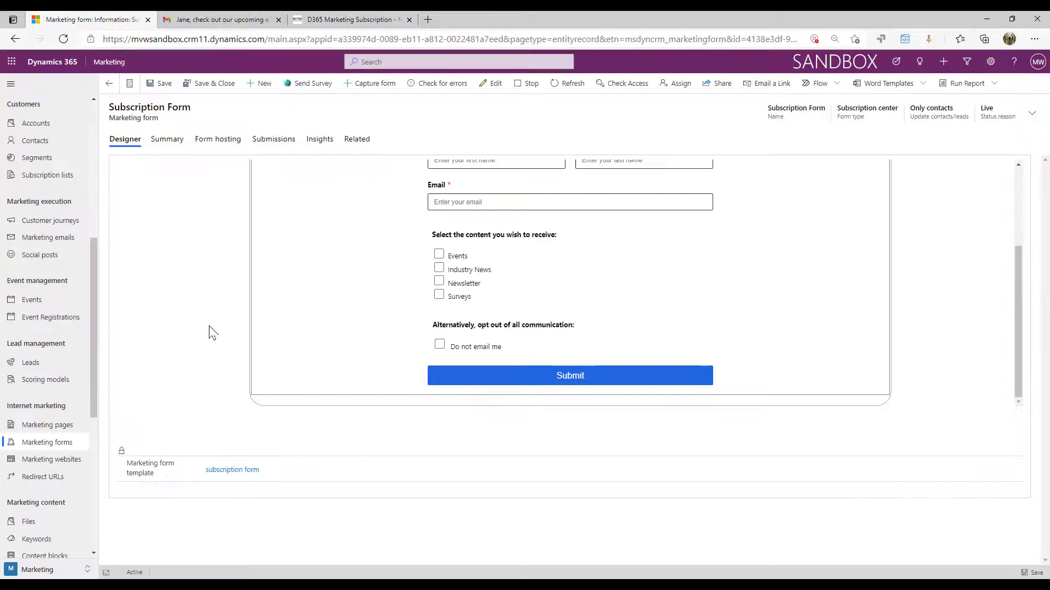
Reopen and refresh the contact so its Details show Bulk Email as Do Not Allow.
scroll(210, 330, "up", 3)
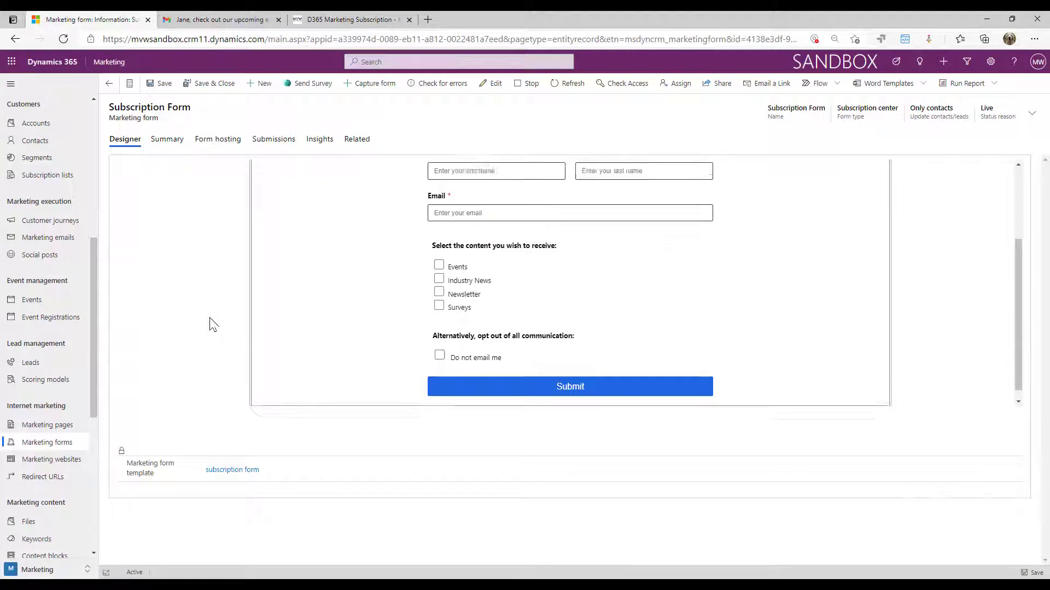
left_click(39, 141)
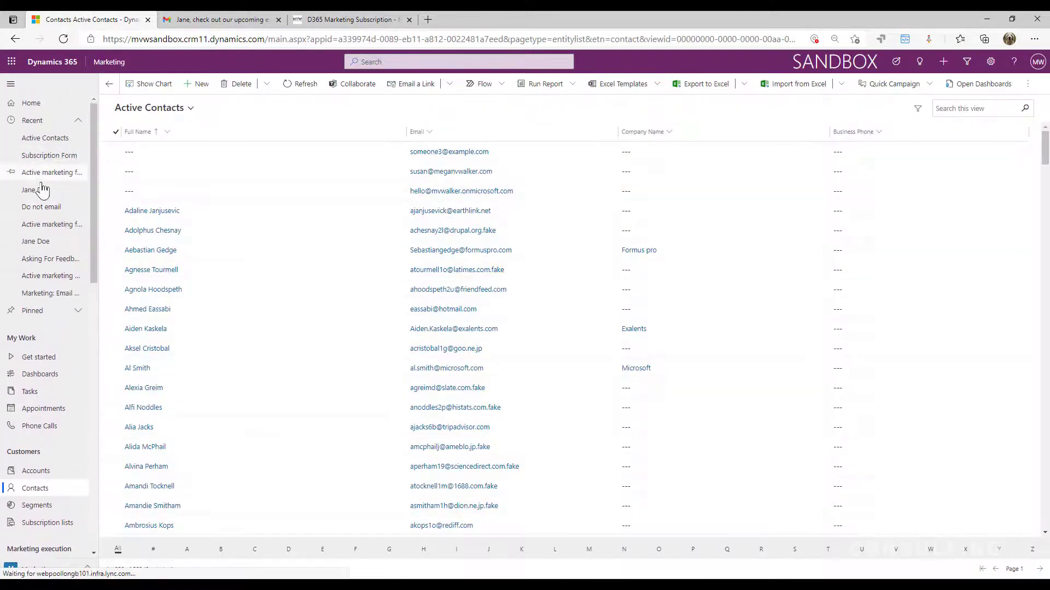
left_click(38, 184)
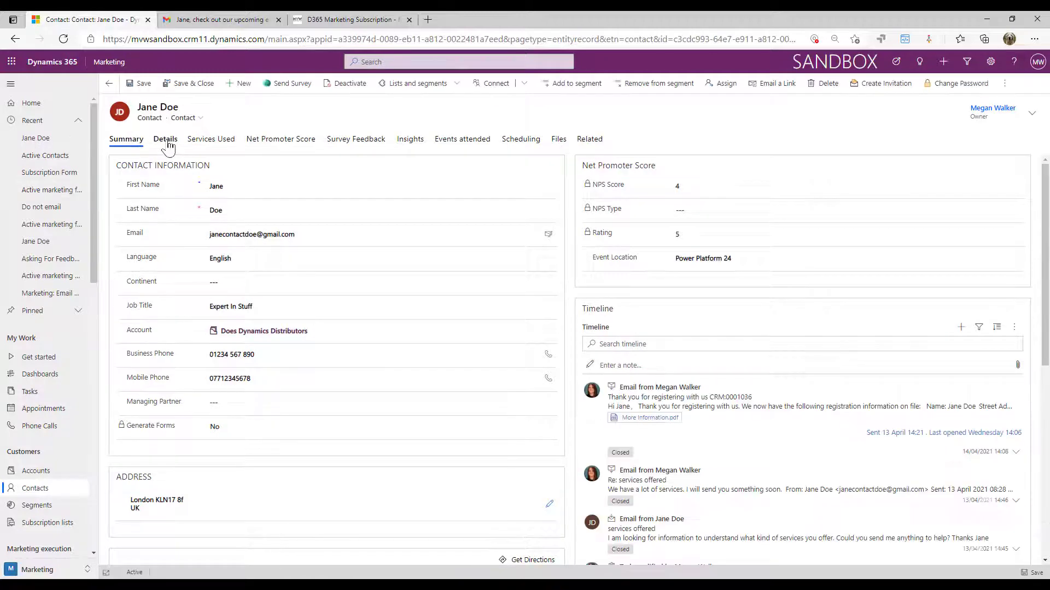
left_click(164, 140)
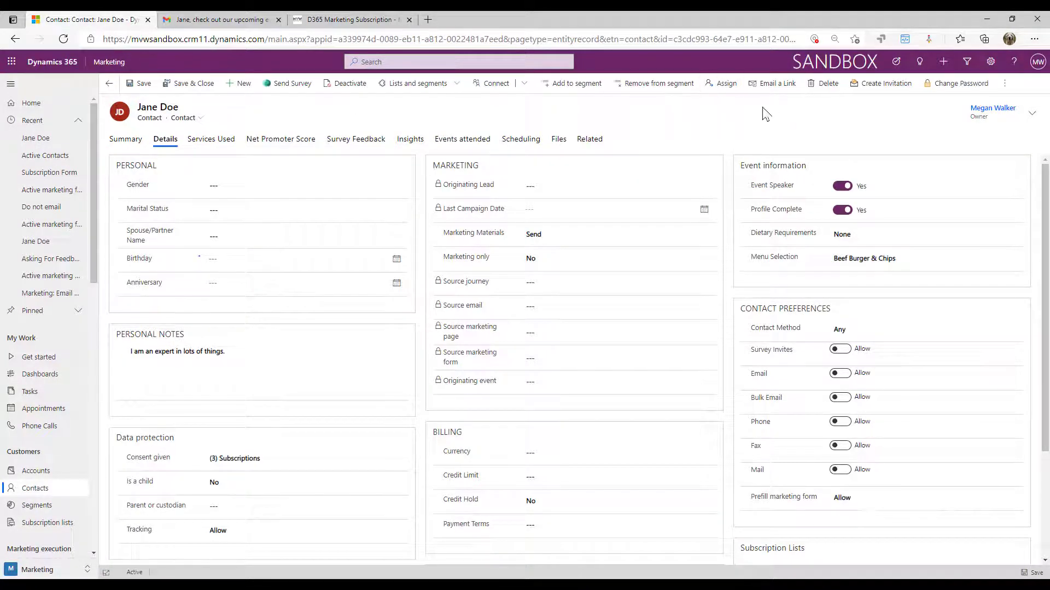
left_click(1007, 84)
left_click(919, 109)
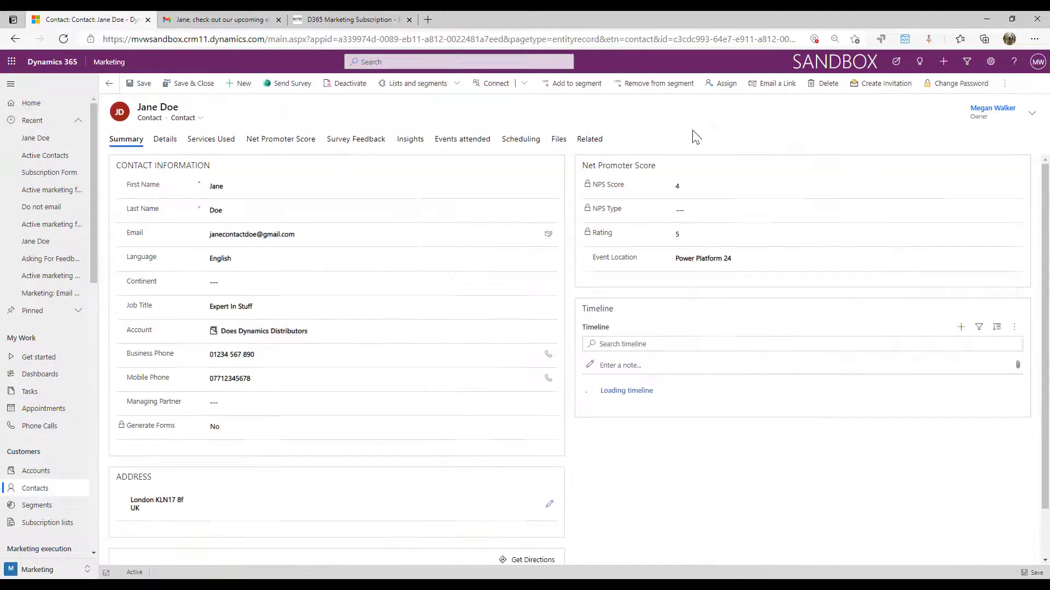
left_click(166, 143)
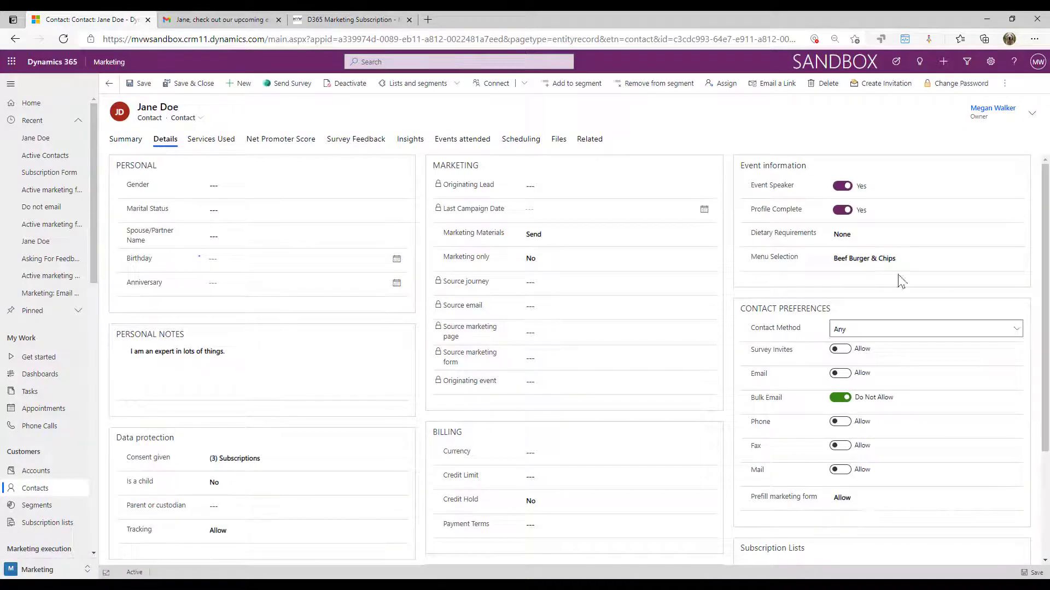